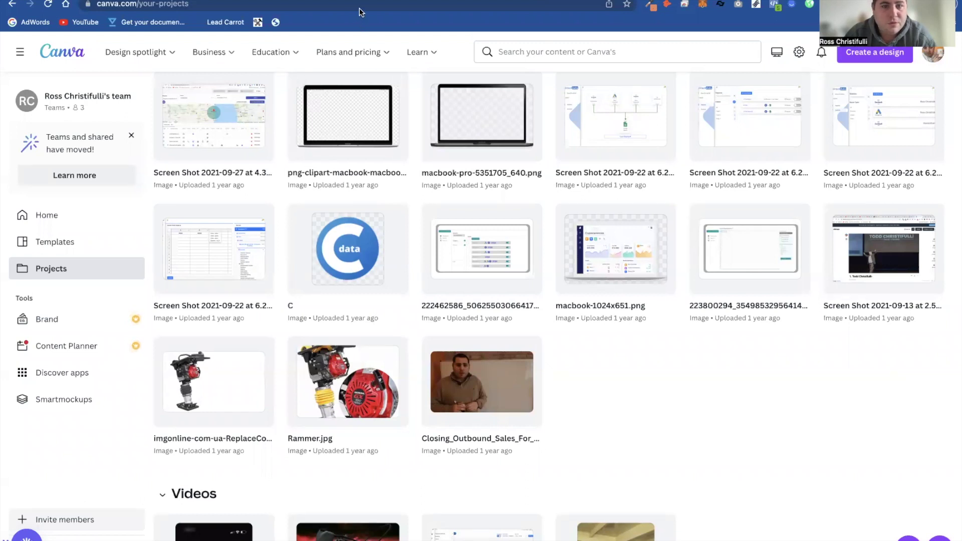
# Step: Put the Reports dashboard mockup into a new 800 × 450 px Canva design, then deselect it
pyautogui.click(480, 242)
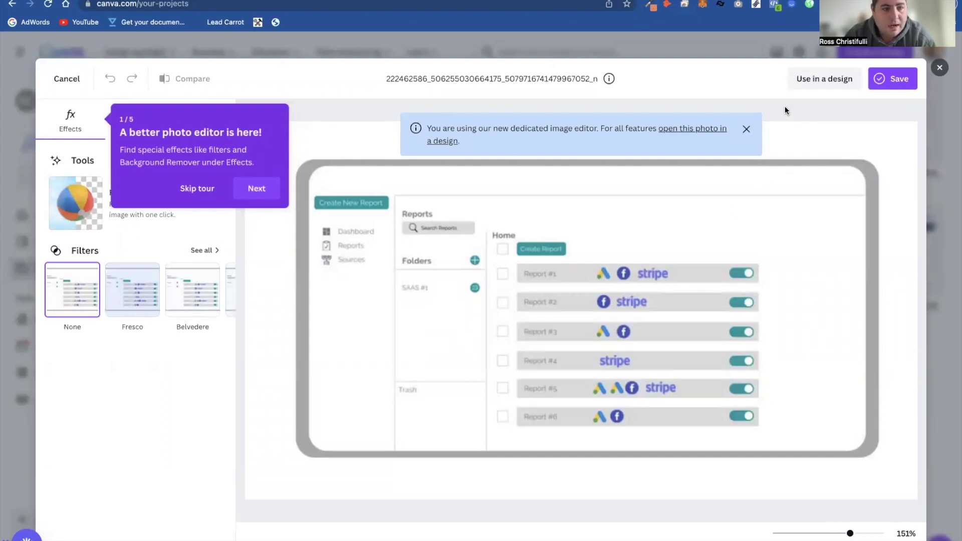
pyautogui.click(795, 82)
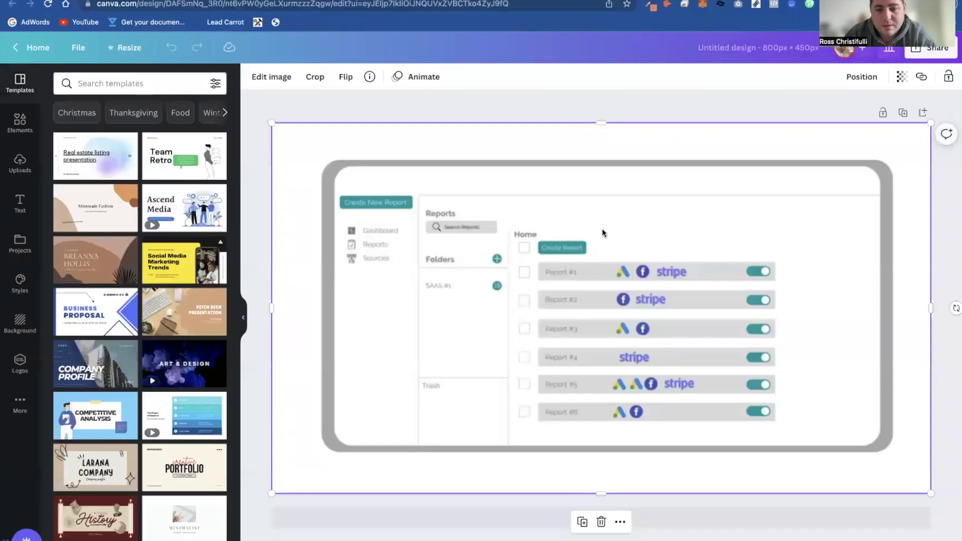
pyautogui.click(942, 271)
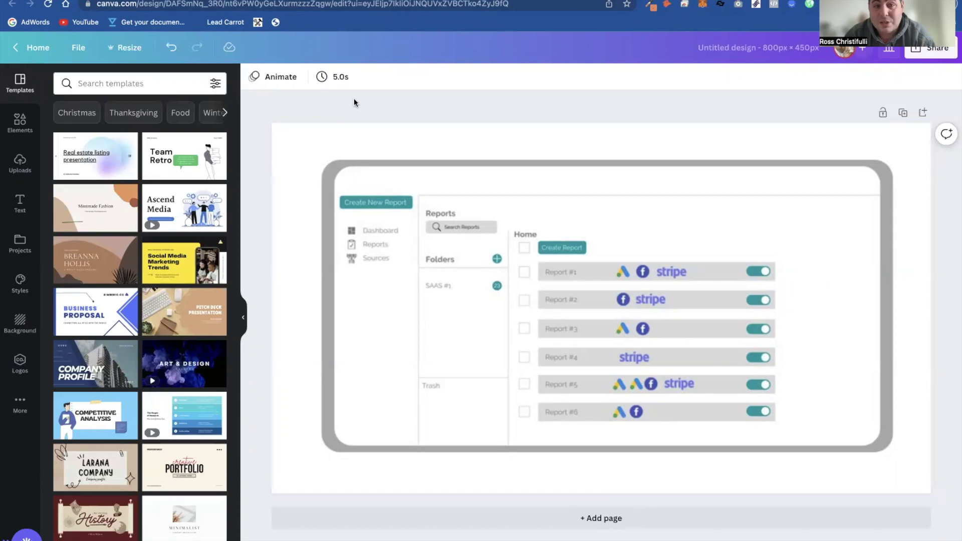
# Step: Open the Reports page in the Consolidata web app
pyautogui.click(323, 3)
pyautogui.moveTo(38, 101)
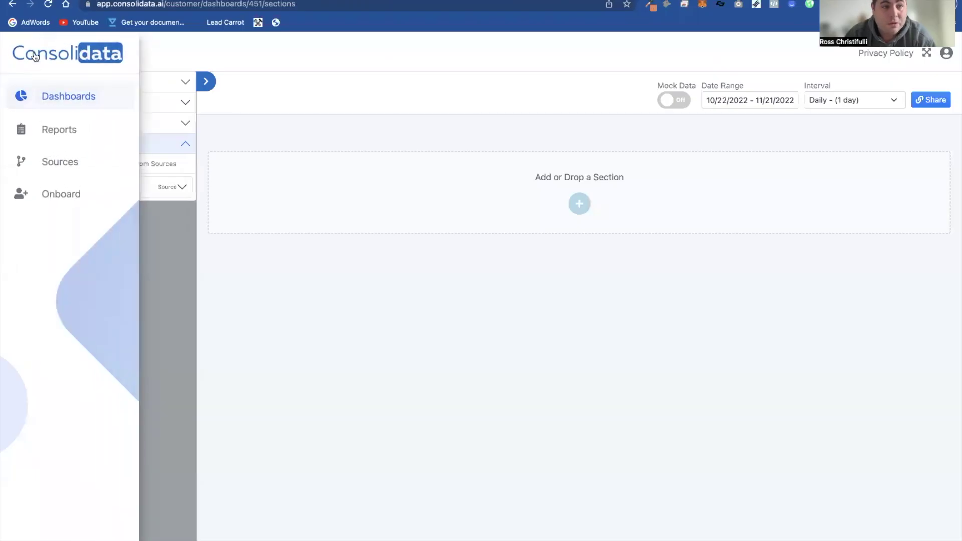
pyautogui.click(48, 129)
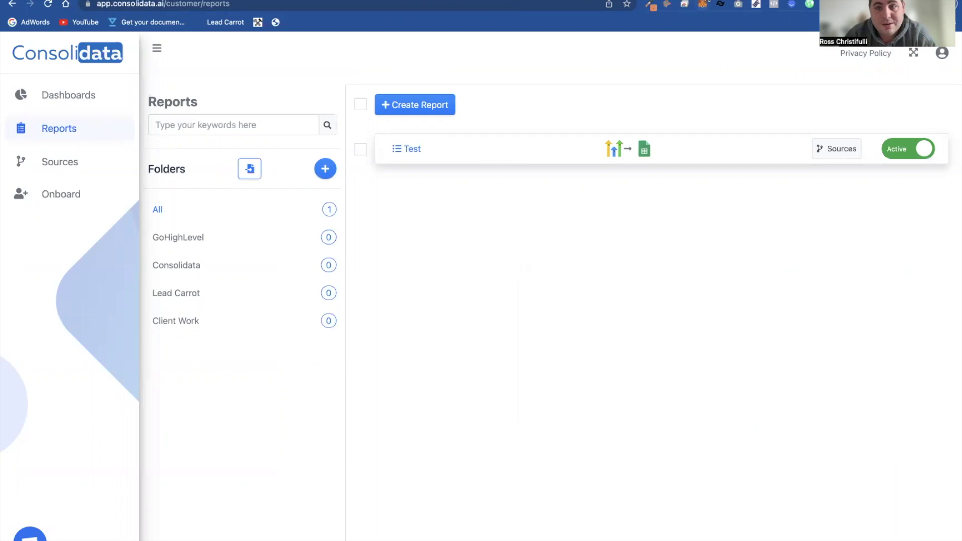
# Step: Compare against the Canva mockup, try Create Report, then return to the Test report list
pyautogui.hotkey('ctrl', 'Tab')
pyautogui.moveTo(322, 1)
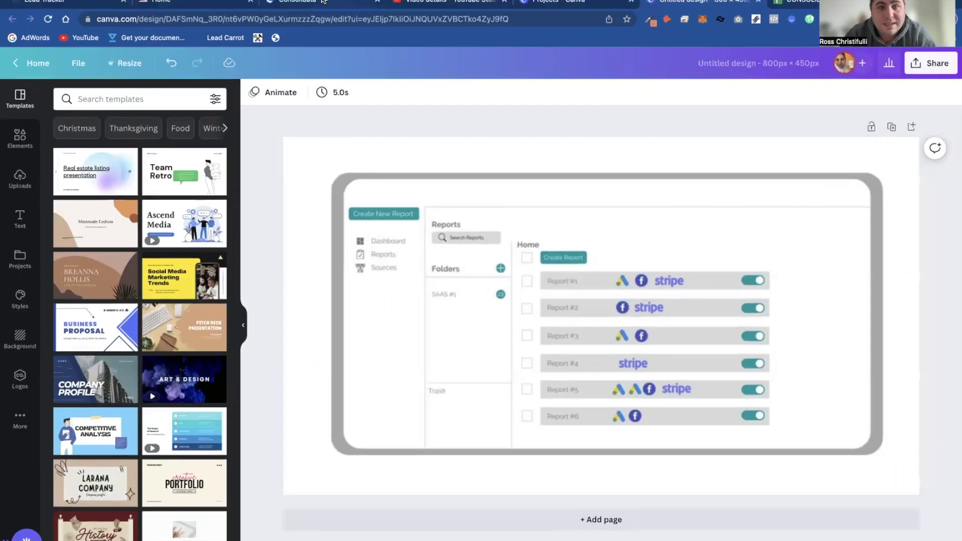
pyautogui.click(323, 2)
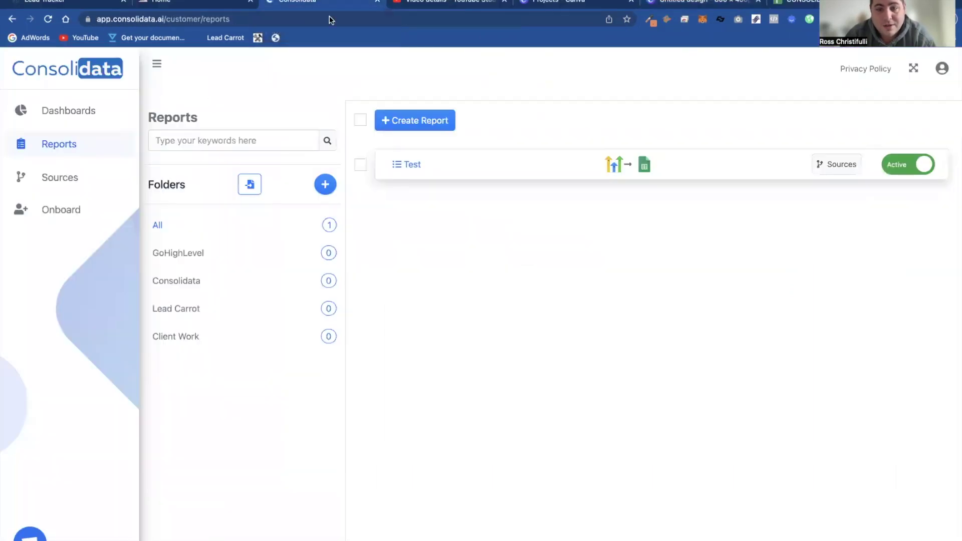
pyautogui.click(412, 105)
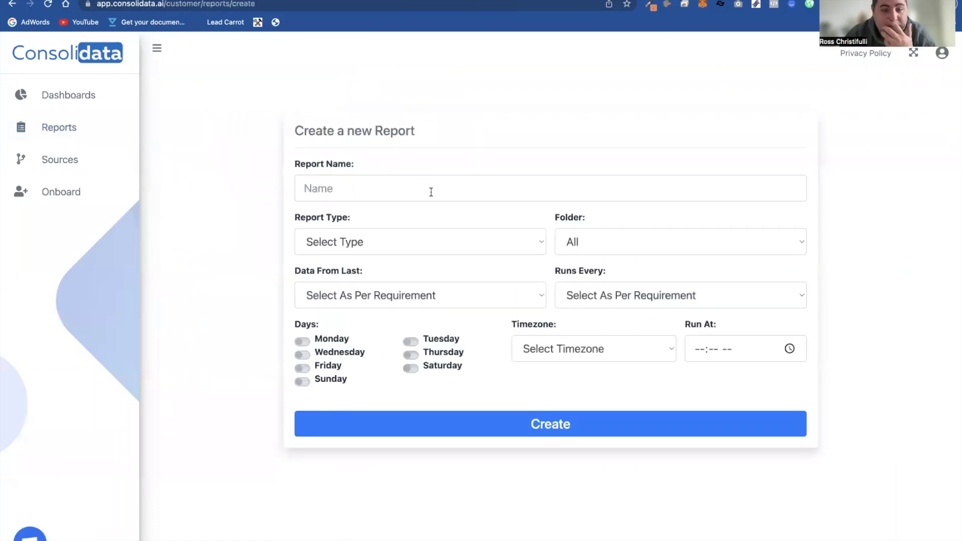
pyautogui.click(71, 133)
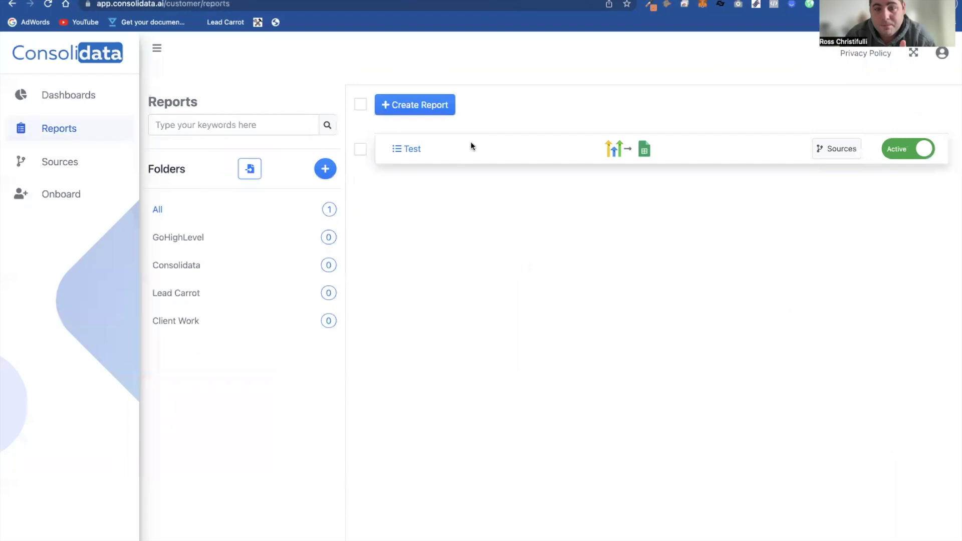
# Step: Open Consolidata's Dashboards page listing eight dashboards, including GHL Dash, Stripe and Agency Dashboard
pyautogui.click(81, 100)
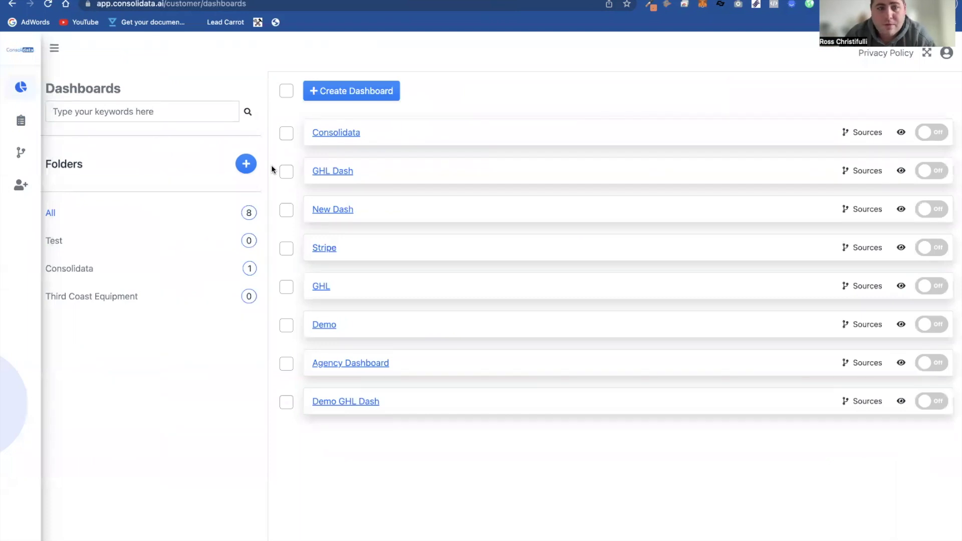
pyautogui.moveTo(39, 154)
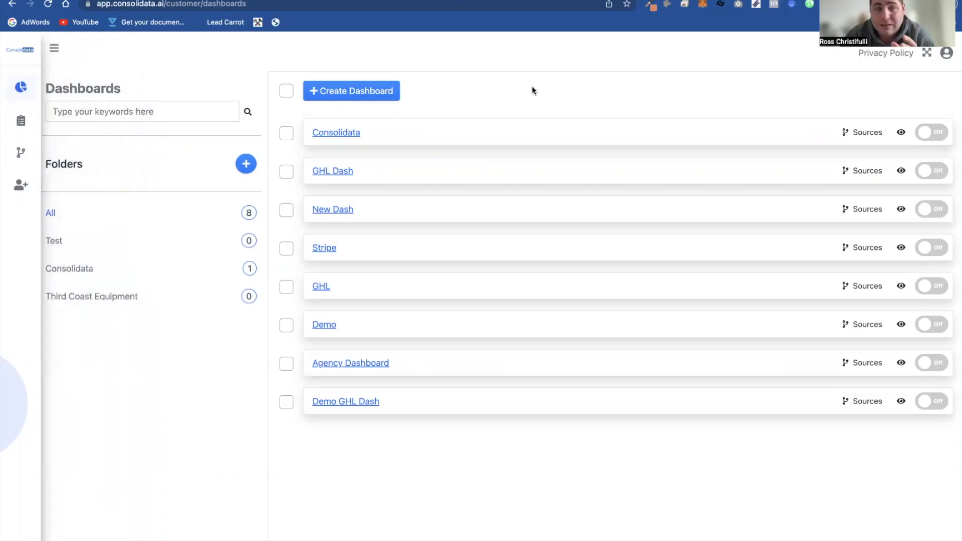
pyautogui.moveTo(107, 161)
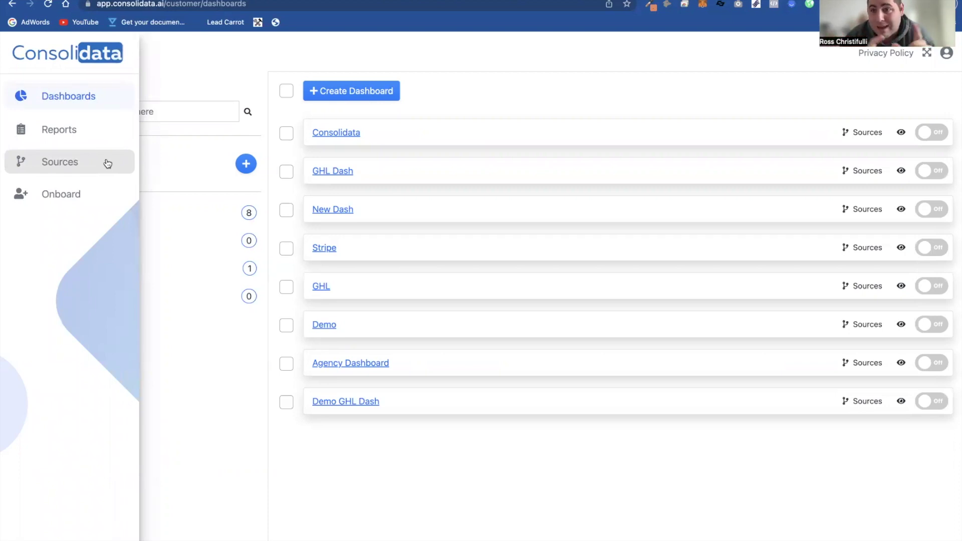
# Step: In the CONSOLIDATA FIXES sheet, enlarge the Template Mapping mockup, then shrink it back over columns C–D
pyautogui.hotkey('ctrl', 'Tab')
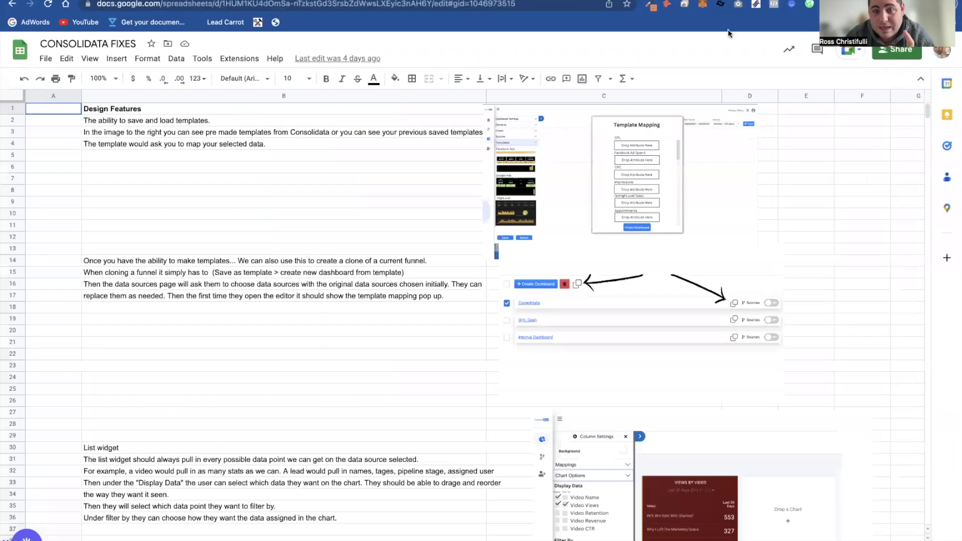
pyautogui.click(591, 172)
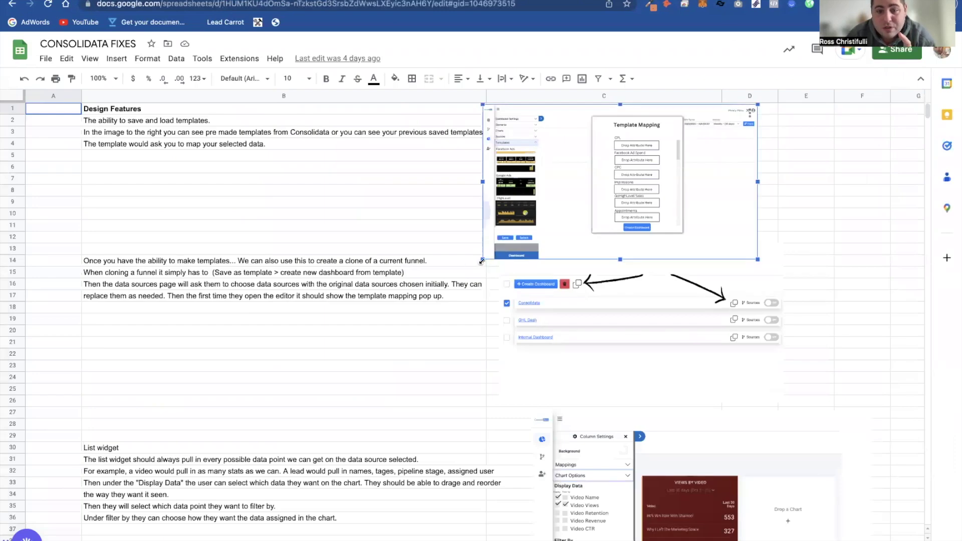
pyautogui.moveTo(482, 261); pyautogui.dragTo(57, 500)
pyautogui.moveTo(383, 338); pyautogui.dragTo(411, 342)
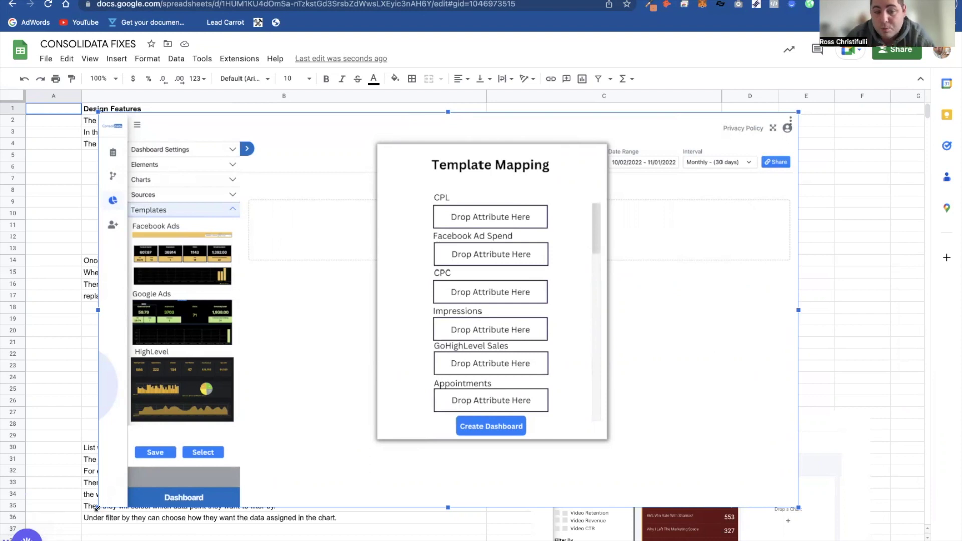
pyautogui.moveTo(98, 507); pyautogui.dragTo(499, 266)
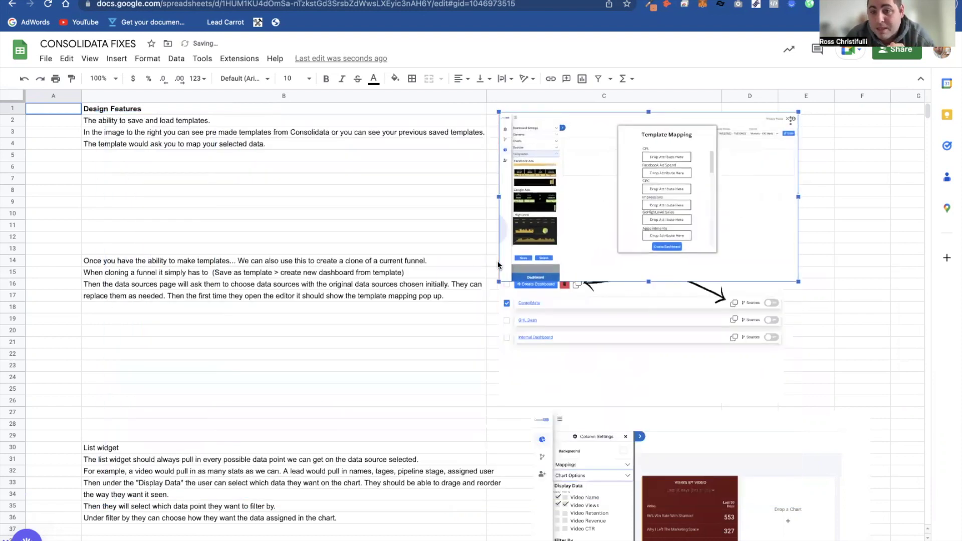
pyautogui.moveTo(618, 217); pyautogui.dragTo(617, 208)
# Step: Enlarge the dashboard-list mockup, then shrink and move it beside the funnel-cloning notes
pyautogui.click(618, 321)
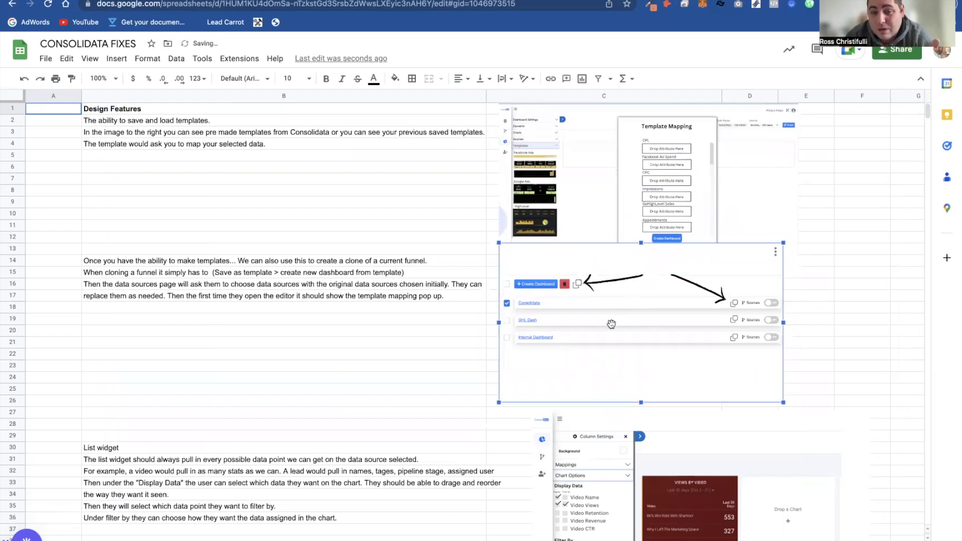
pyautogui.moveTo(498, 241); pyautogui.dragTo(181, 200)
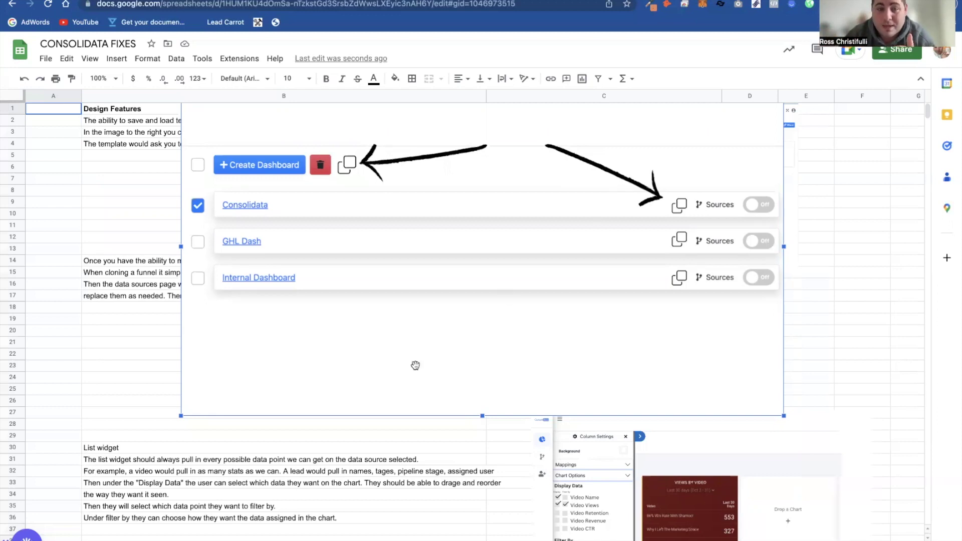
pyautogui.moveTo(179, 417); pyautogui.dragTo(408, 289)
pyautogui.moveTo(545, 252); pyautogui.dragTo(602, 367)
# Step: Enlarge the List widget mockup to read it, then shrink it back beside its notes
pyautogui.scroll(-5, 602, 368)
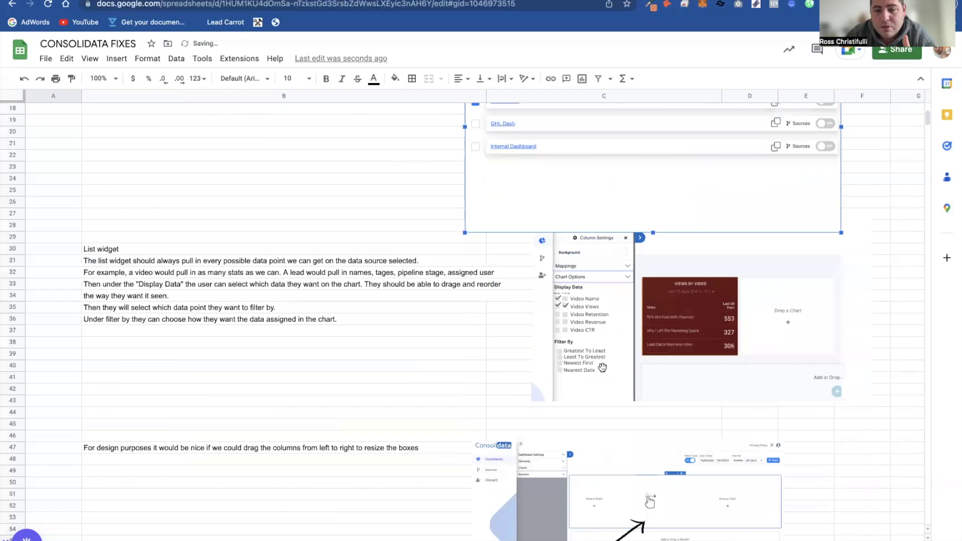
pyautogui.click(602, 367)
pyautogui.moveTo(532, 402); pyautogui.dragTo(275, 509)
pyautogui.scroll(-4, 381, 426)
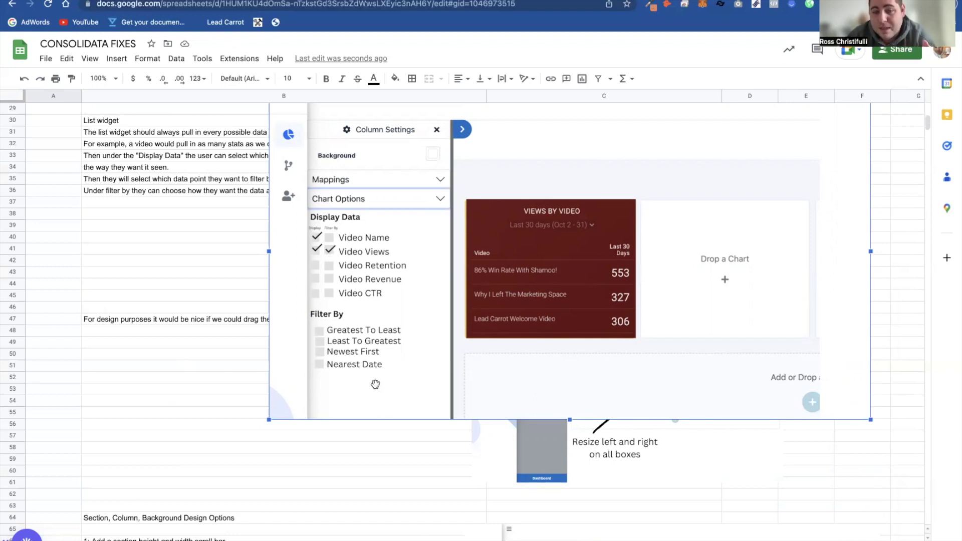
pyautogui.moveTo(267, 422); pyautogui.dragTo(472, 306)
# Step: Enlarge the column-resize mockup, then shrink it back beside its note
pyautogui.scroll(-3, 441, 201)
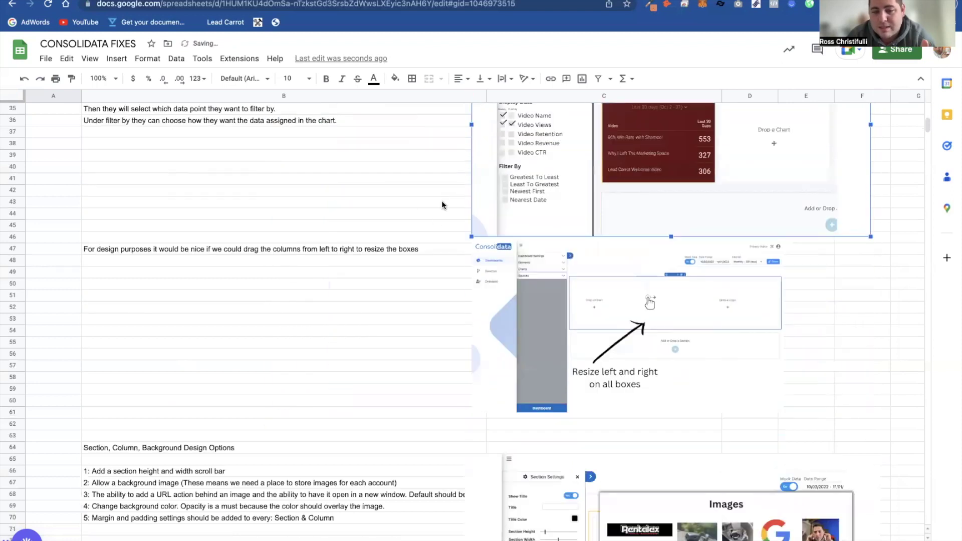
pyautogui.click(556, 290)
pyautogui.scroll(-2, 555, 290)
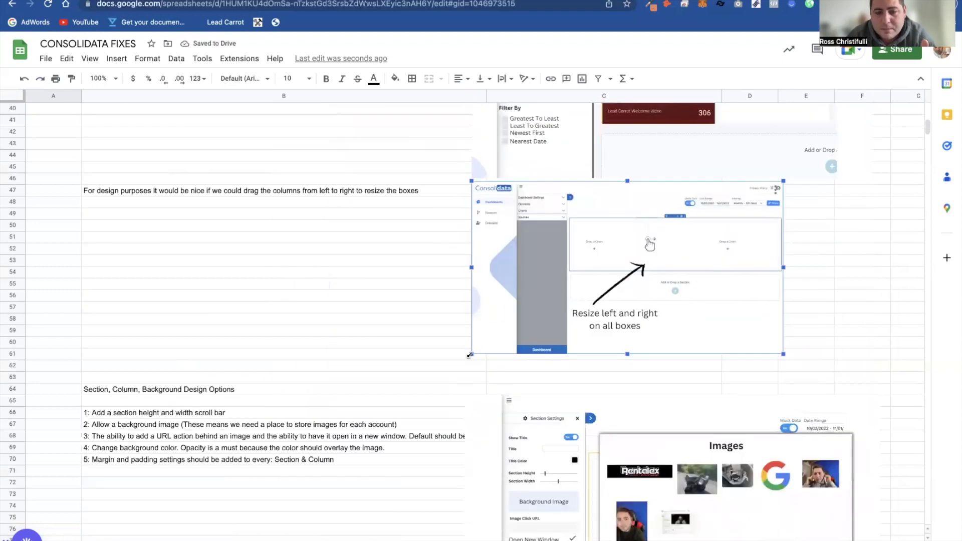
pyautogui.moveTo(469, 355); pyautogui.dragTo(259, 505)
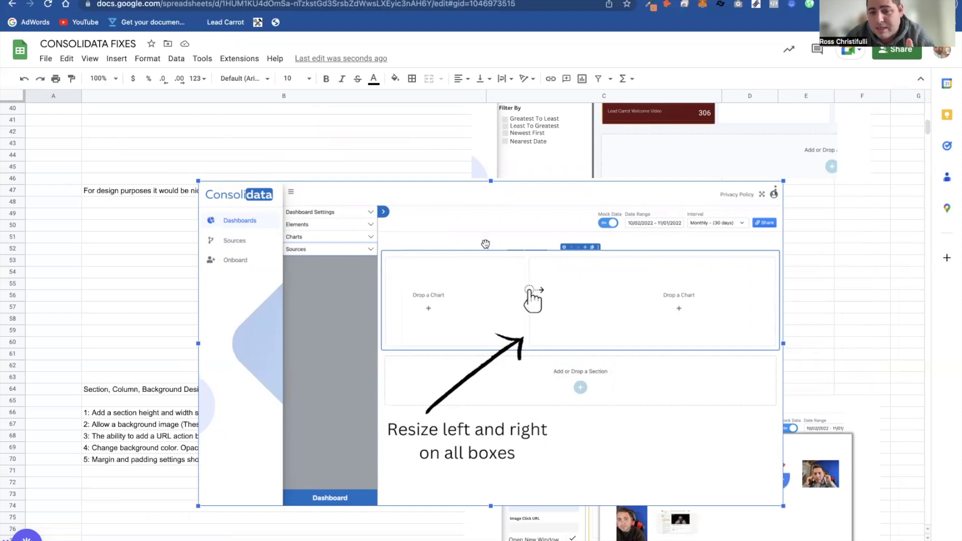
pyautogui.moveTo(198, 506); pyautogui.dragTo(415, 381)
# Step: Enlarge the Section Settings mockup for viewing, then shrink it back down
pyautogui.scroll(-5, 415, 381)
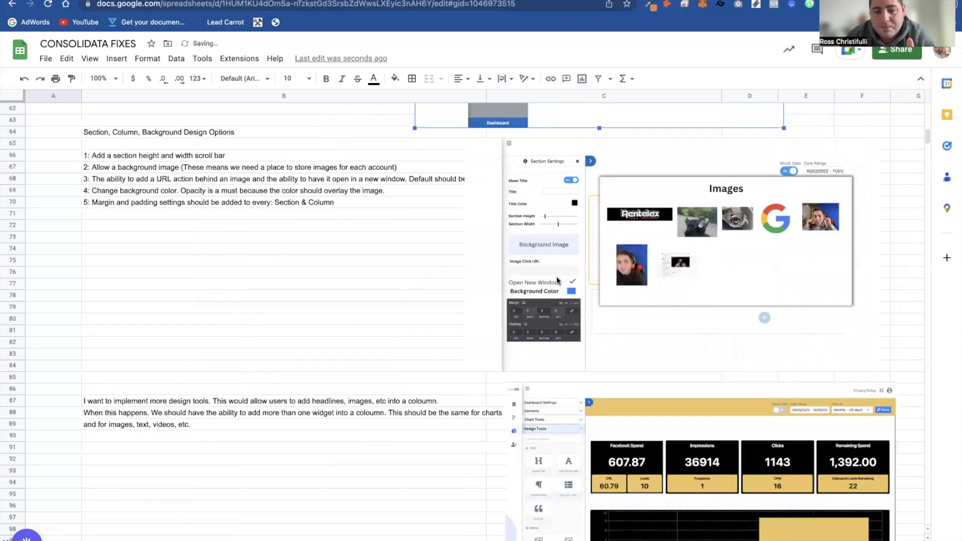
pyautogui.click(547, 295)
pyautogui.moveTo(463, 373); pyautogui.dragTo(197, 521)
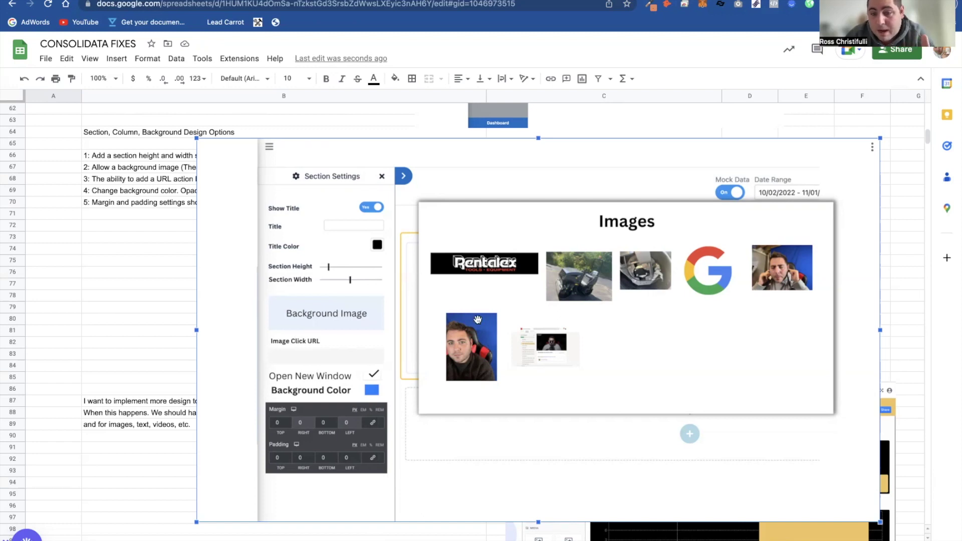
pyautogui.moveTo(196, 525); pyautogui.dragTo(478, 361)
# Step: Enlarge the design-tools dashboard mockup, then return it to compact size beside its notes
pyautogui.scroll(-3, 477, 257)
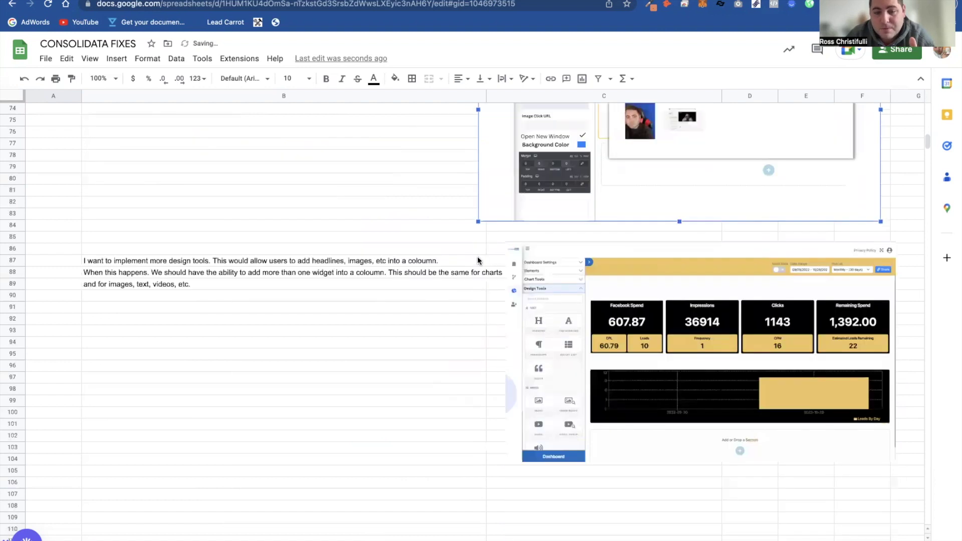
pyautogui.scroll(-1, 556, 275)
pyautogui.click(556, 274)
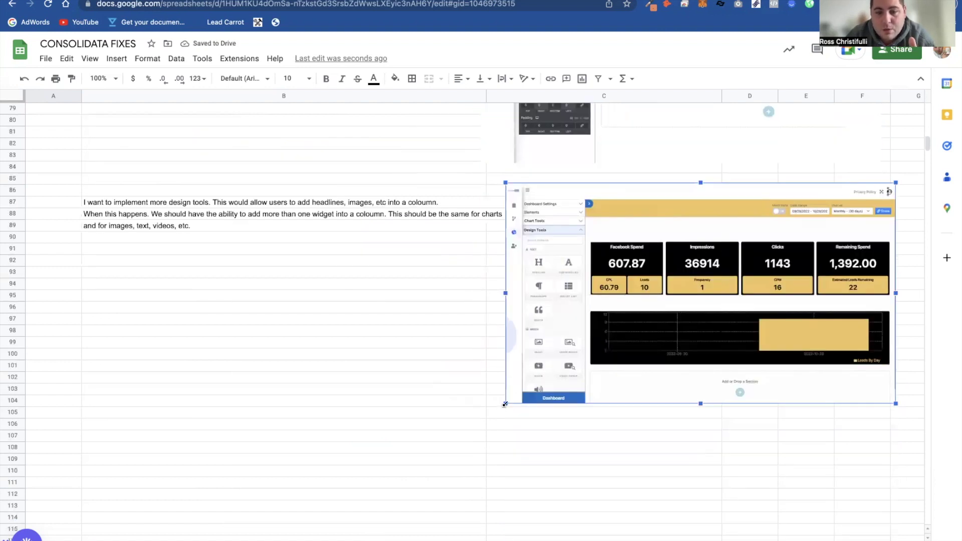
pyautogui.moveTo(505, 404); pyautogui.dragTo(304, 517)
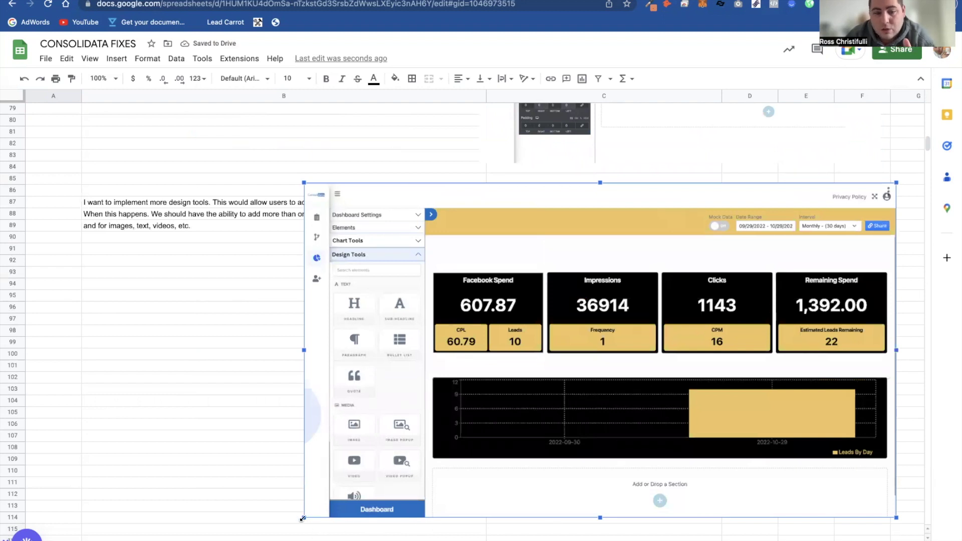
pyautogui.moveTo(304, 518); pyautogui.dragTo(580, 410)
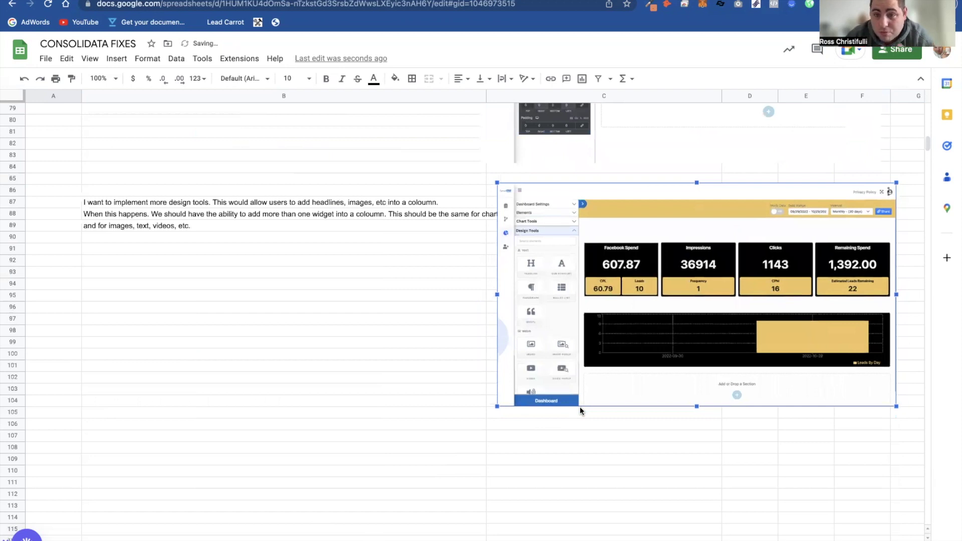
pyautogui.scroll(10, 580, 407)
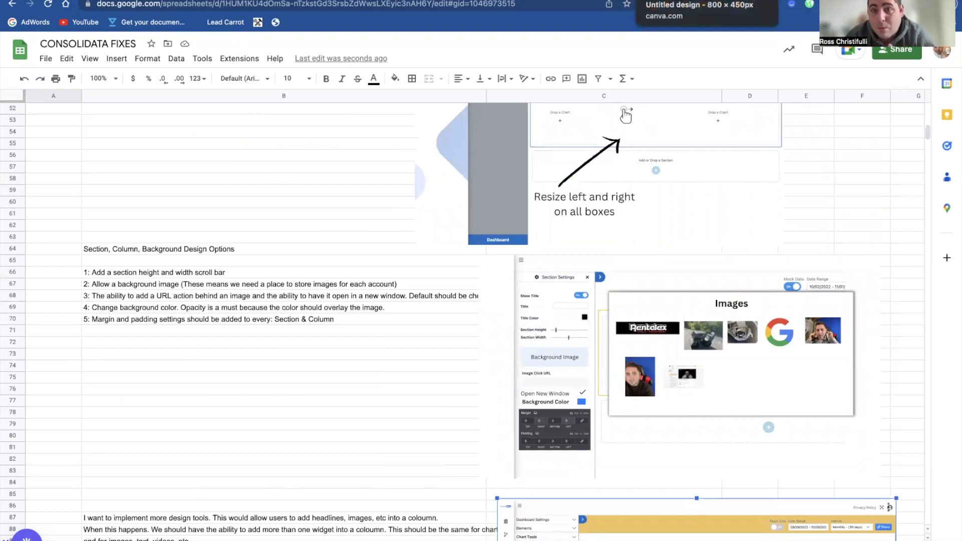
# Step: Switch to the Canva 'Untitled design' holding the Reports dashboard mockup
pyautogui.click(666, 0)
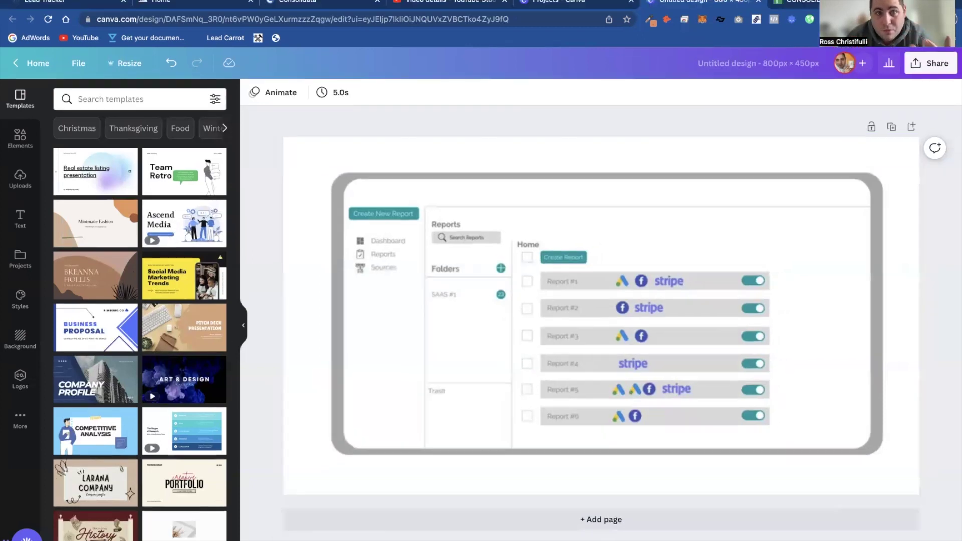
# Step: In Consolidata, visit the Sources page, then return to the Dashboards list
pyautogui.moveTo(330, 3)
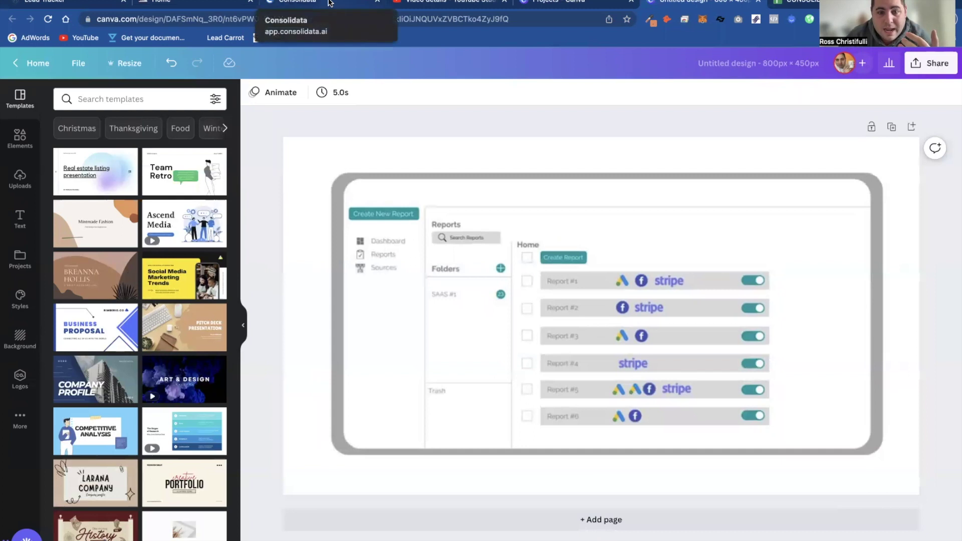
pyautogui.click(330, 3)
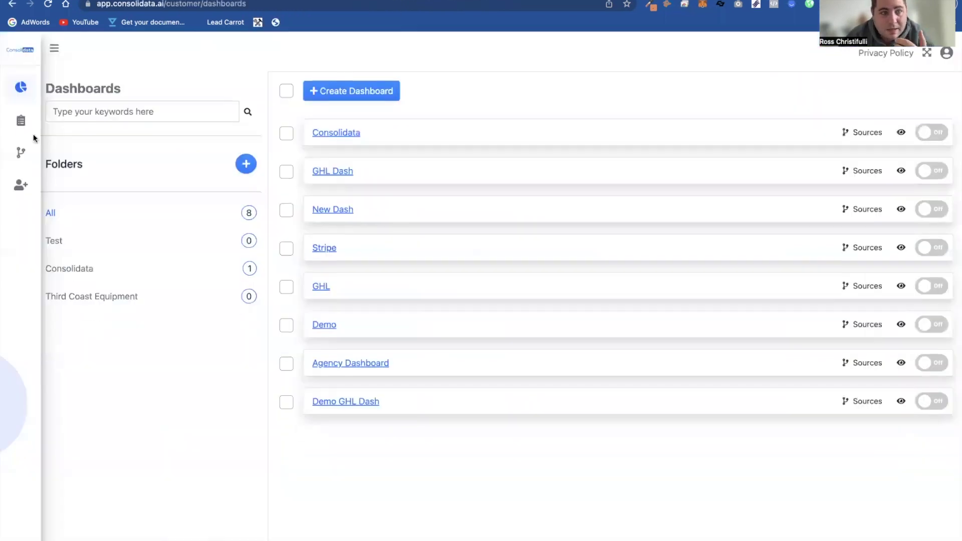
pyautogui.moveTo(54, 133)
pyautogui.click(58, 160)
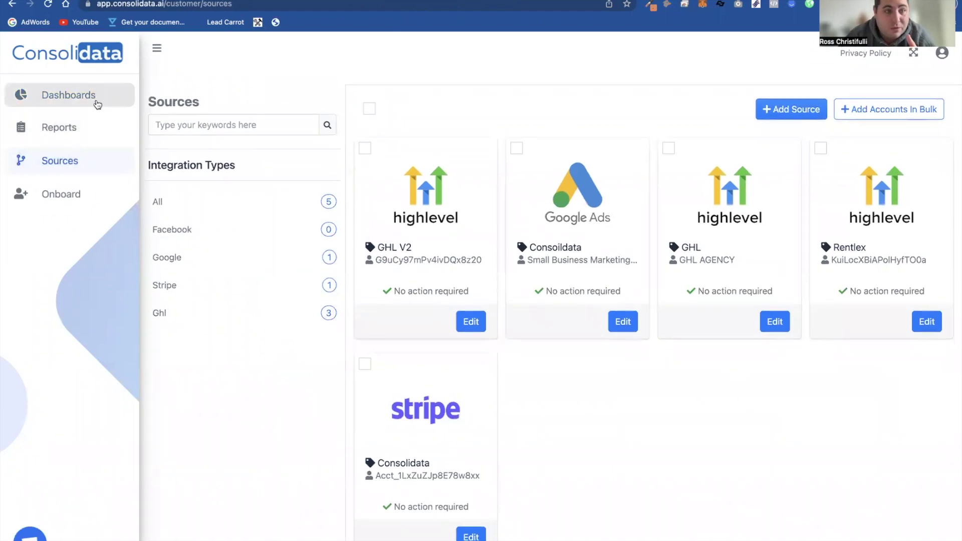
pyautogui.click(75, 95)
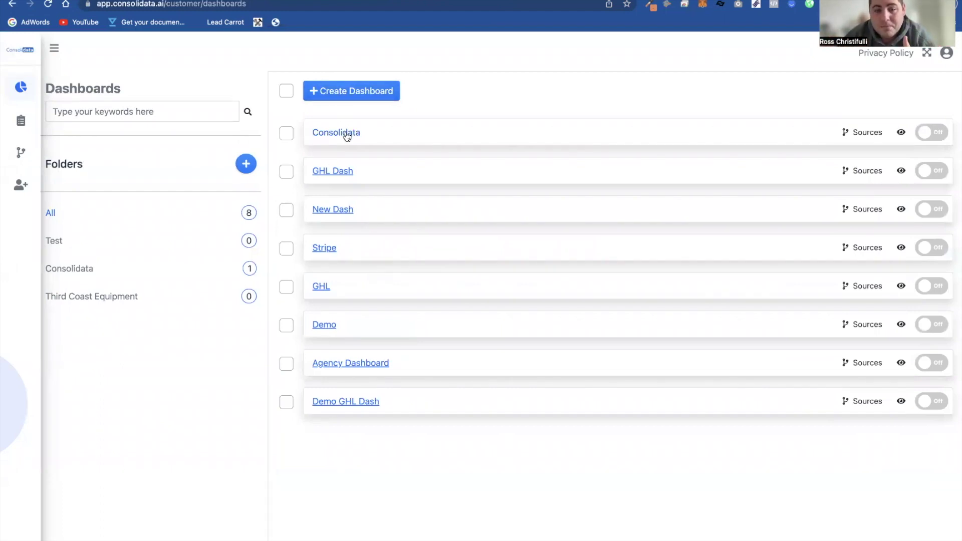
# Step: Open the Consolidata dashboard's editor and start a new section to pick its column count
pyautogui.click(344, 403)
pyautogui.click(398, 434)
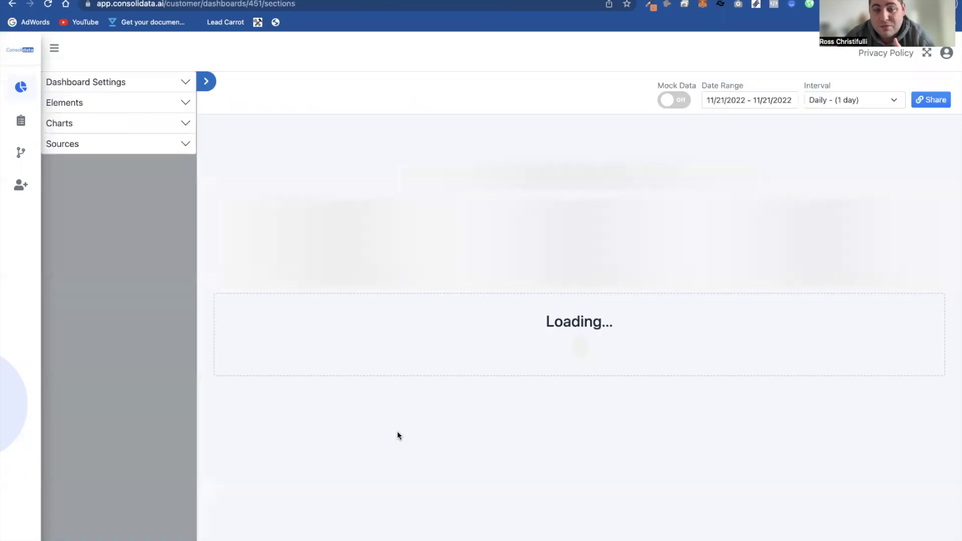
pyautogui.click(580, 203)
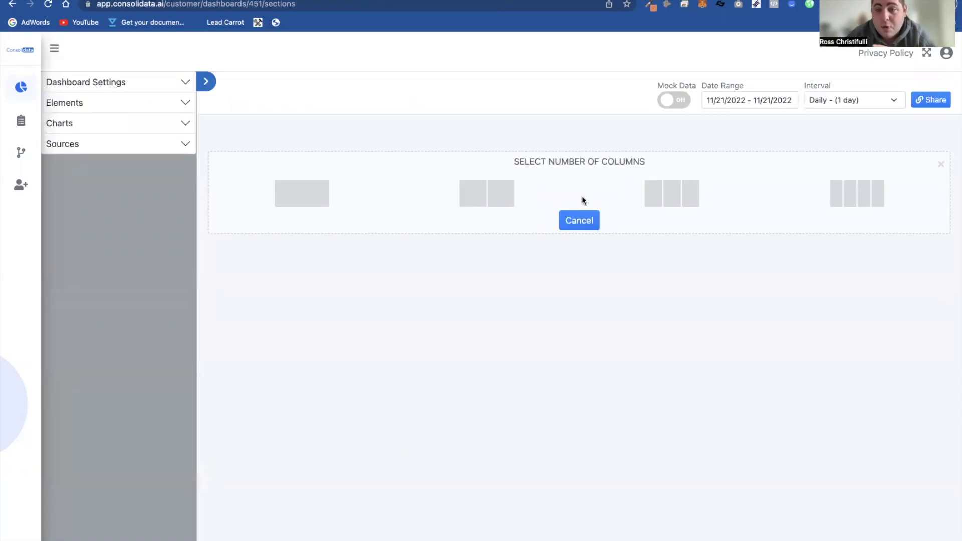